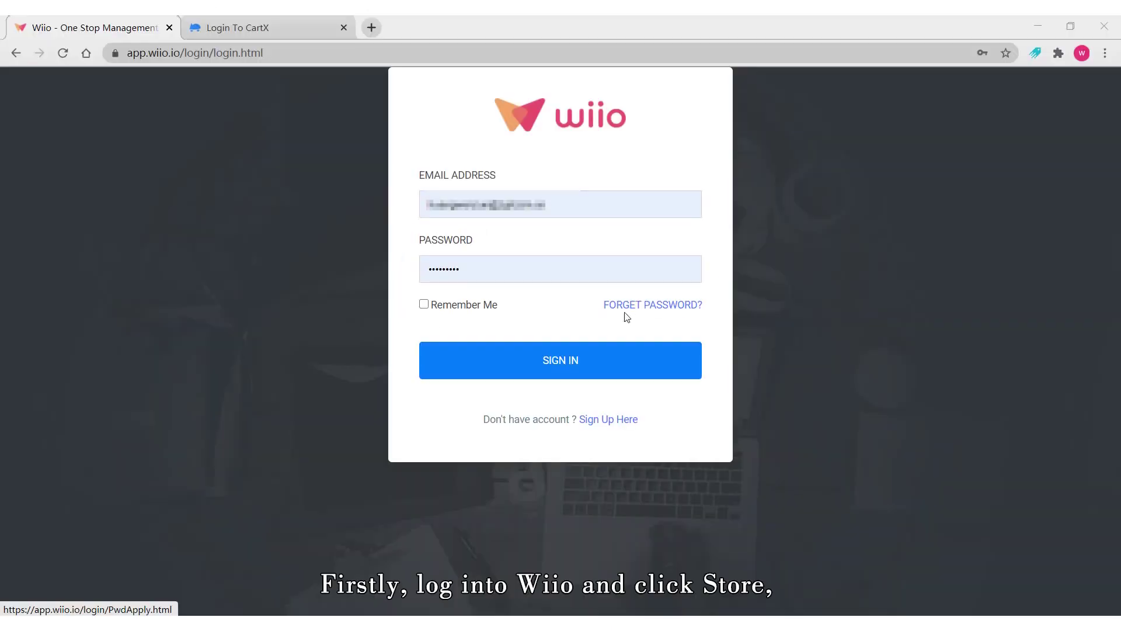
- Log into Wiio and go to the Stores page
click(571, 359)
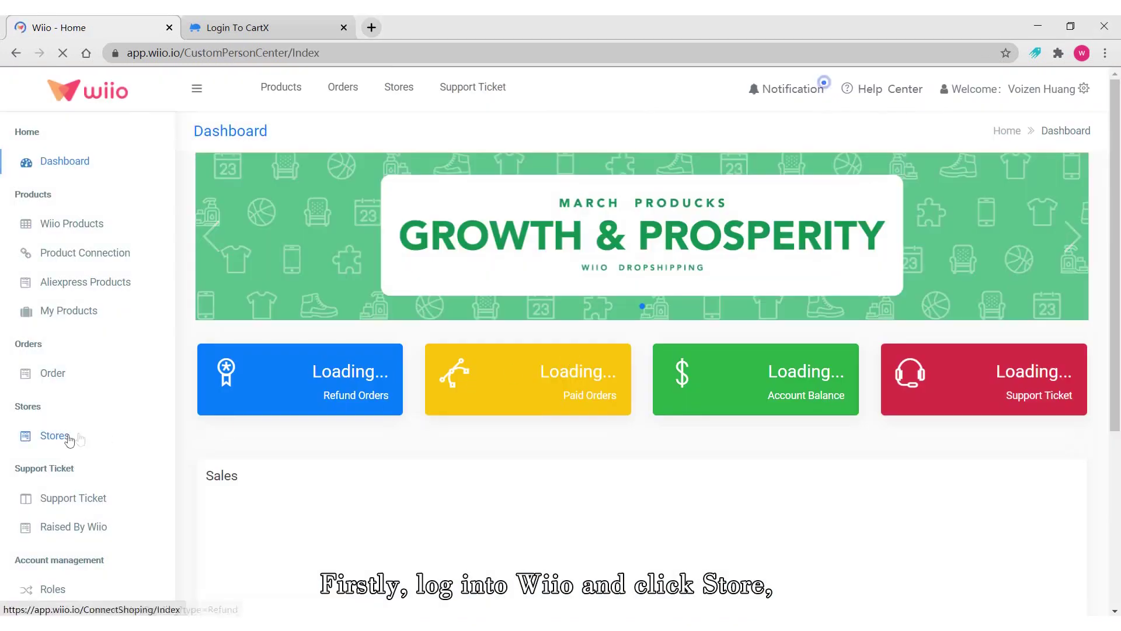
click(55, 435)
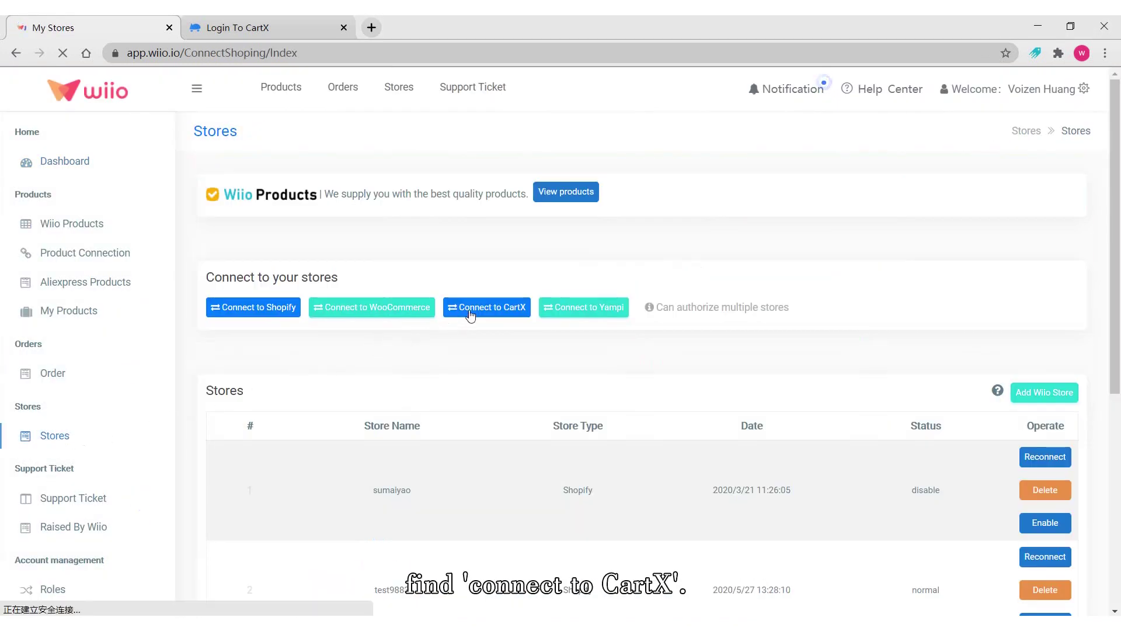
click(474, 310)
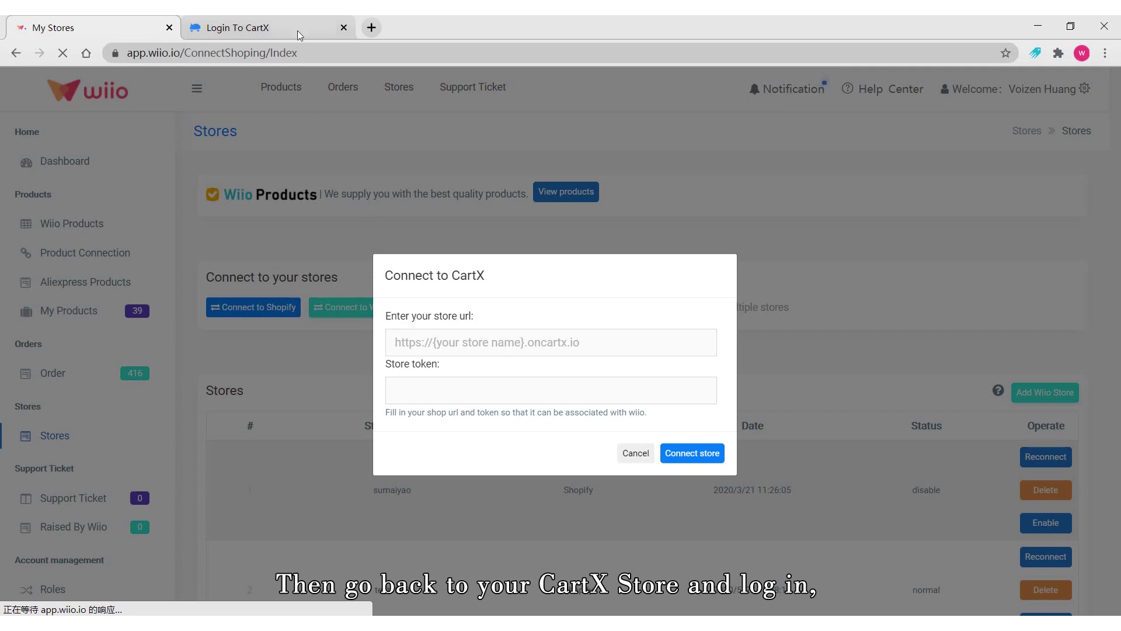
click(298, 31)
click(514, 444)
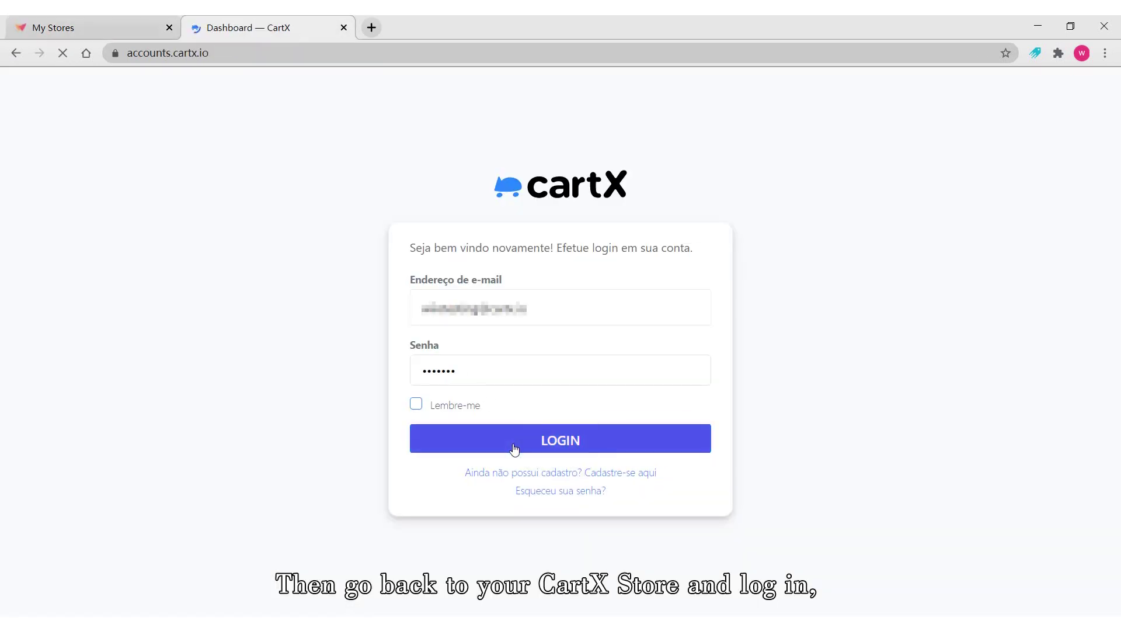
click(61, 484)
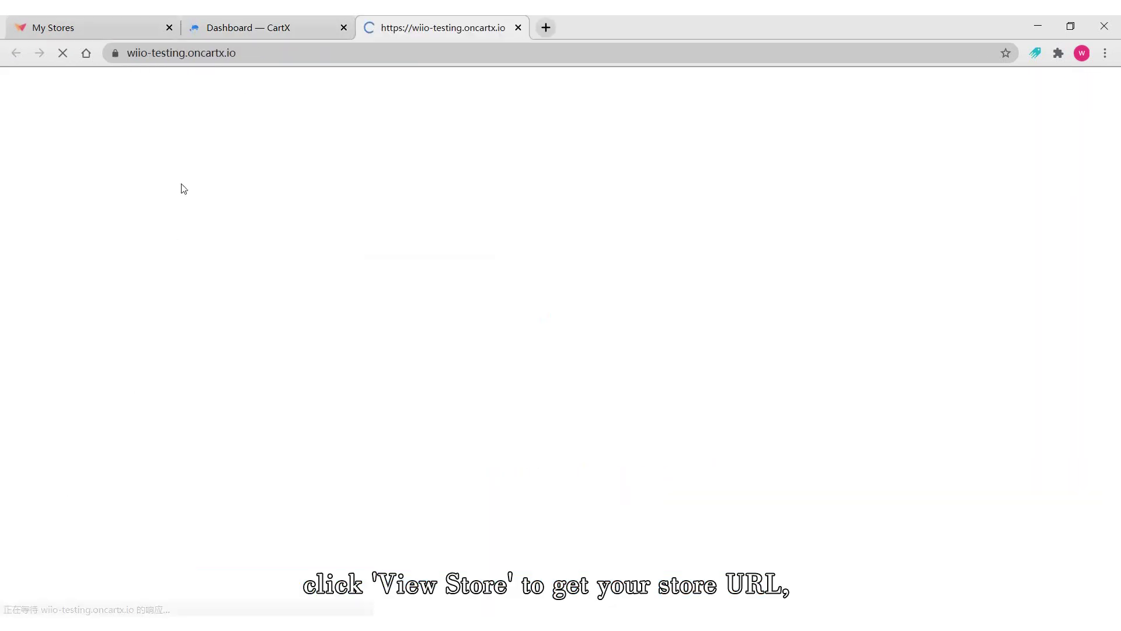
click(245, 55)
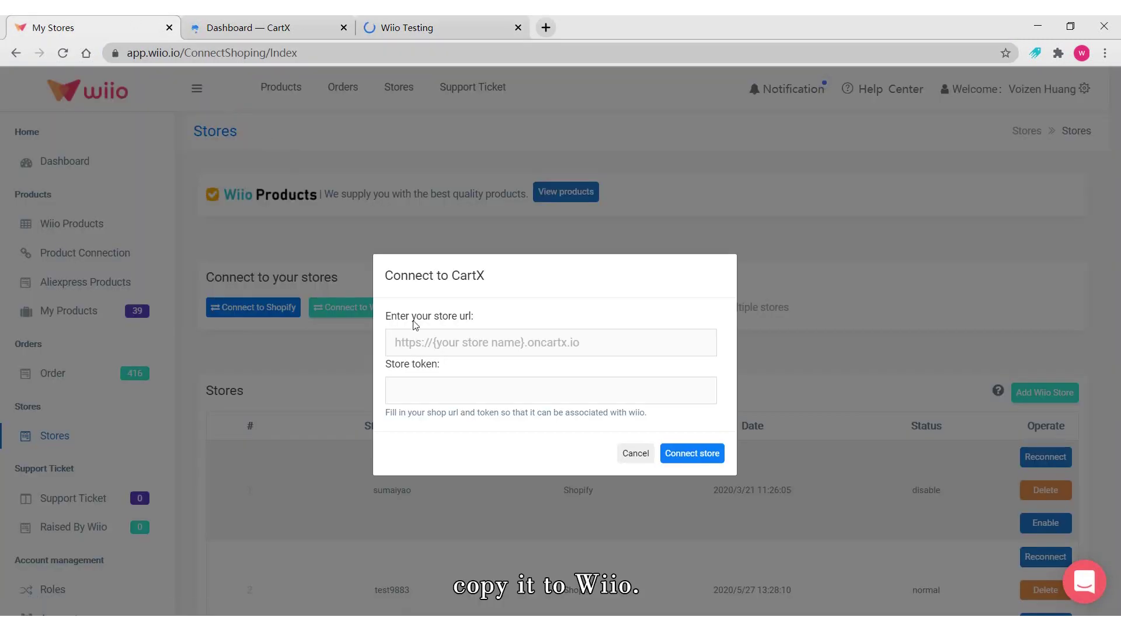
click(419, 341)
text(https://wiio-testing.oncartx.io/)
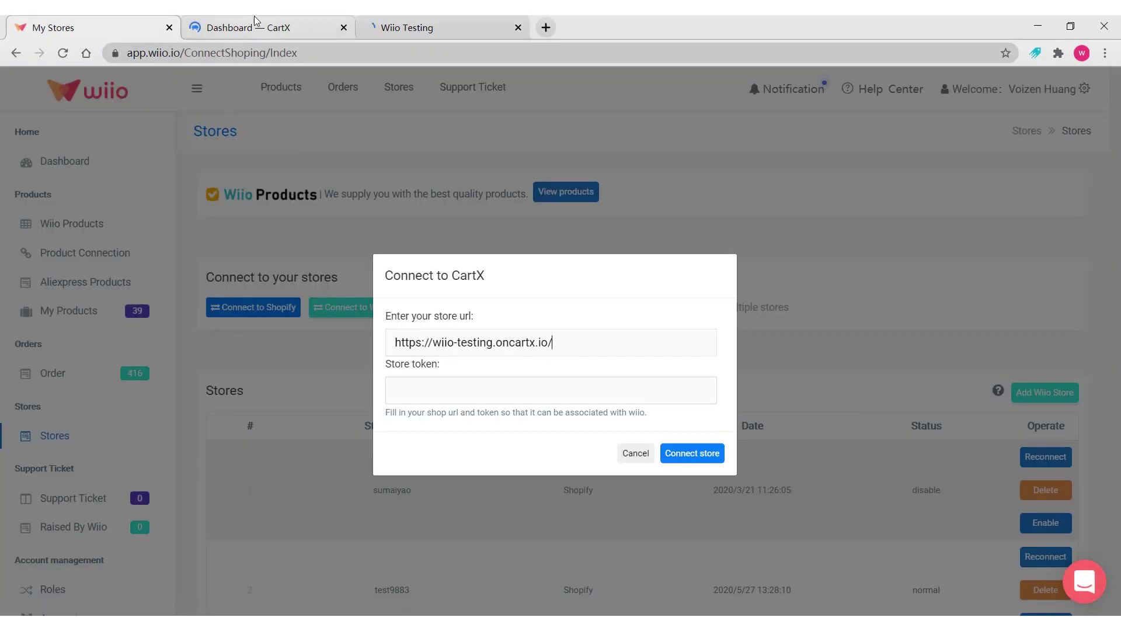
- Paste the CartX store token from the WT profile into Wiio and connect the store
click(256, 25)
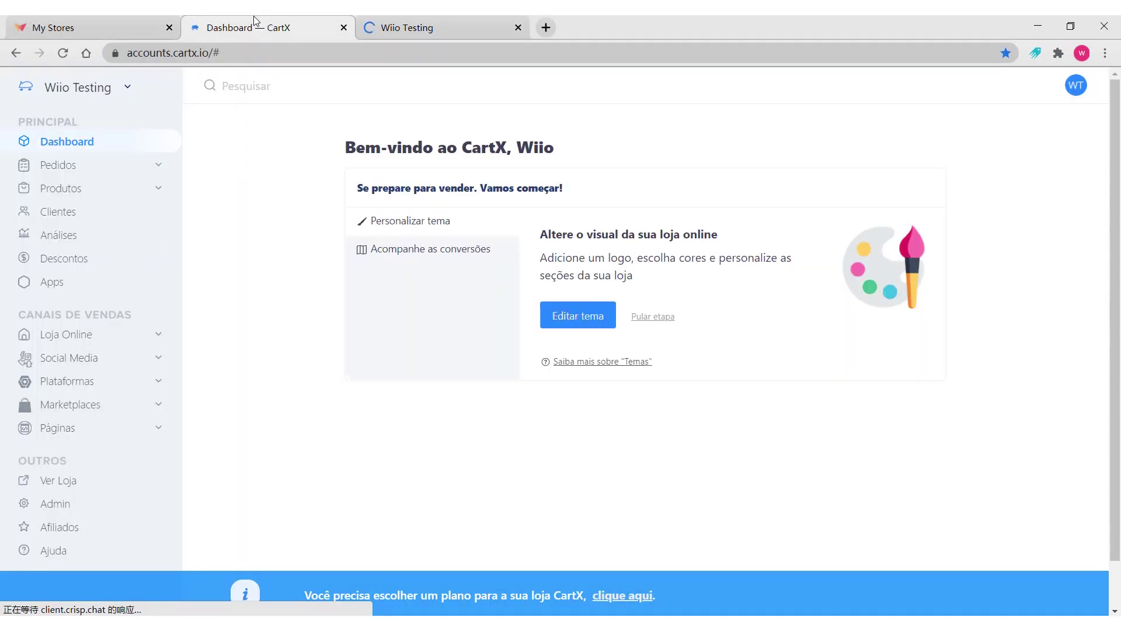
click(1083, 87)
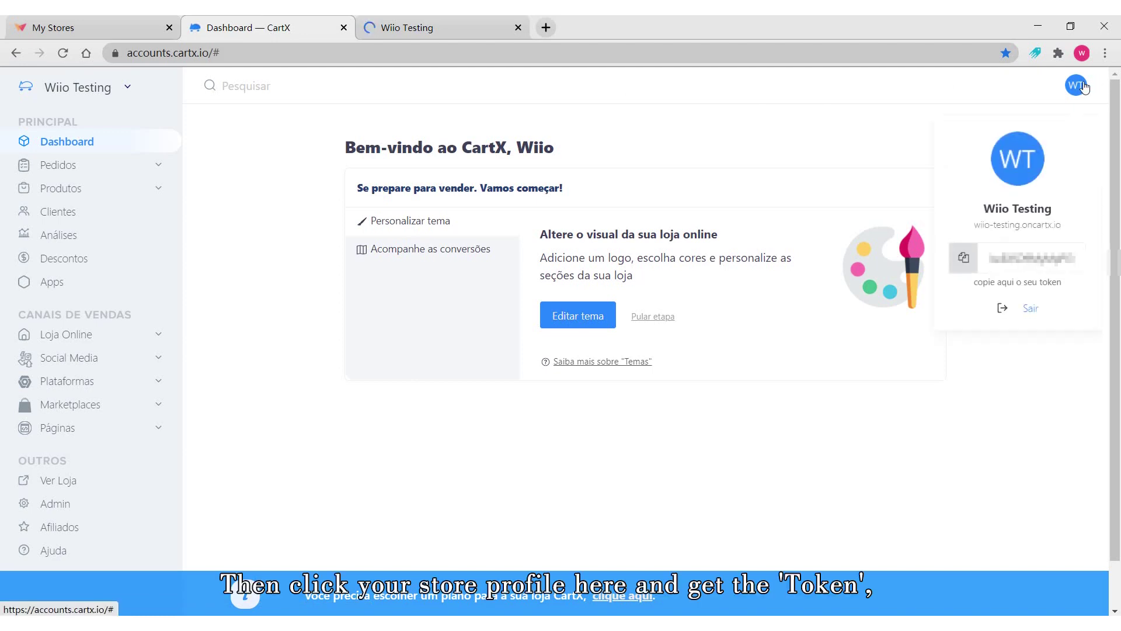
click(963, 260)
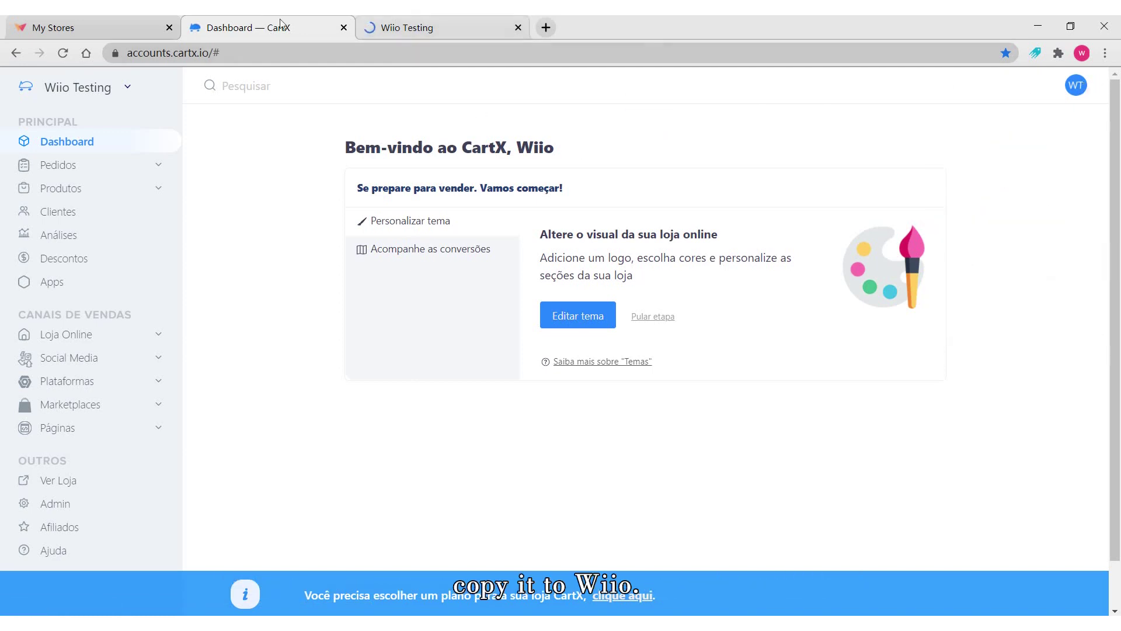
click(138, 20)
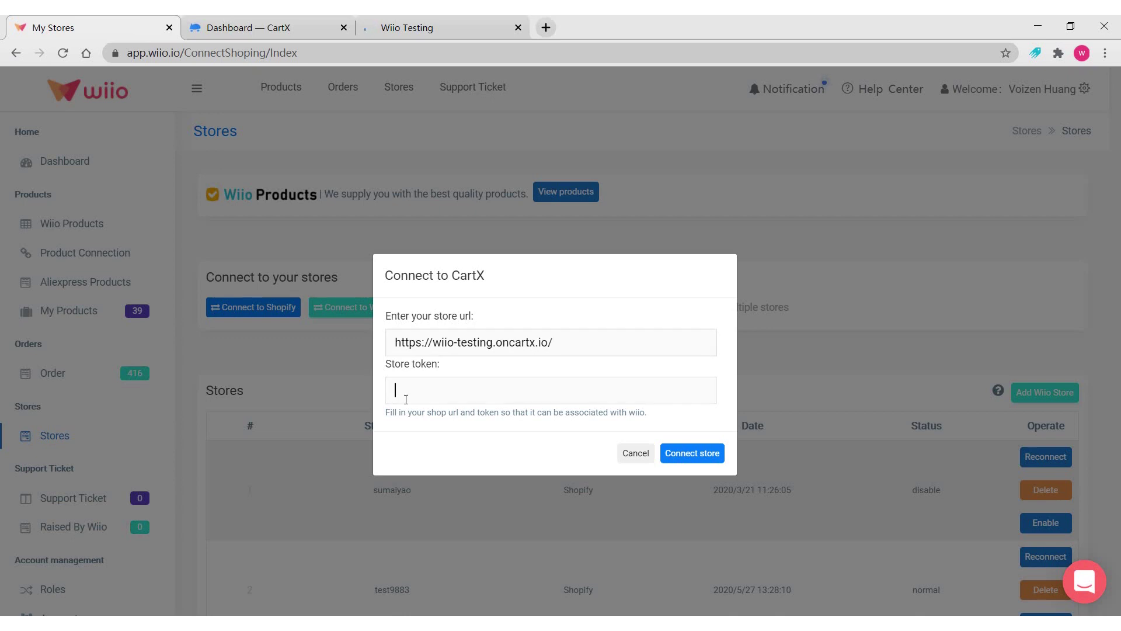
key(ctrl+v)
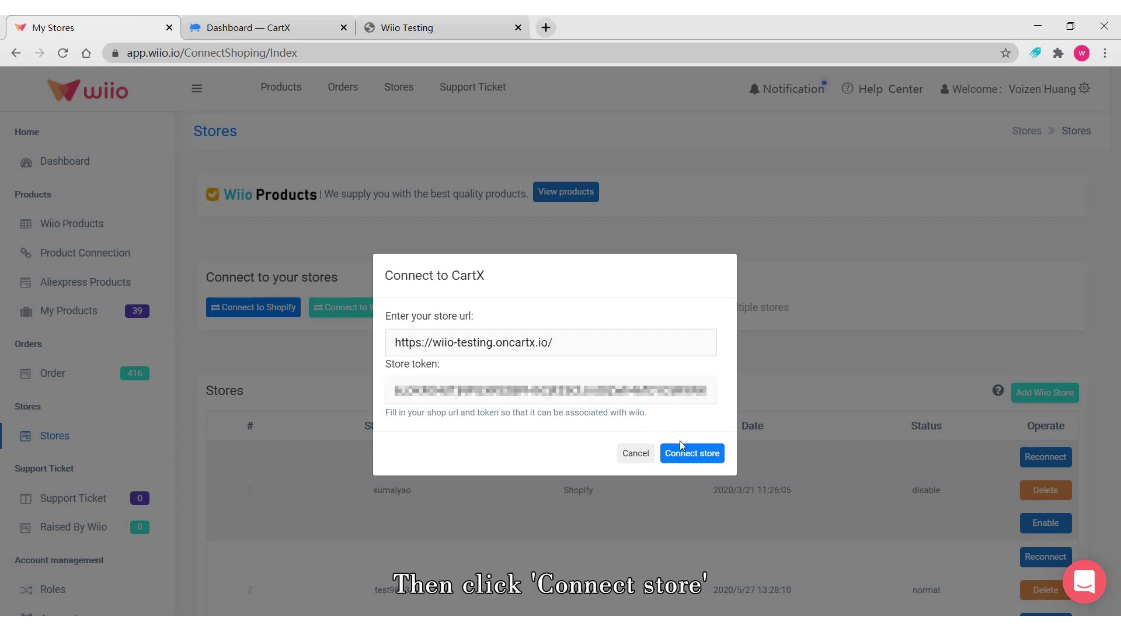
click(686, 452)
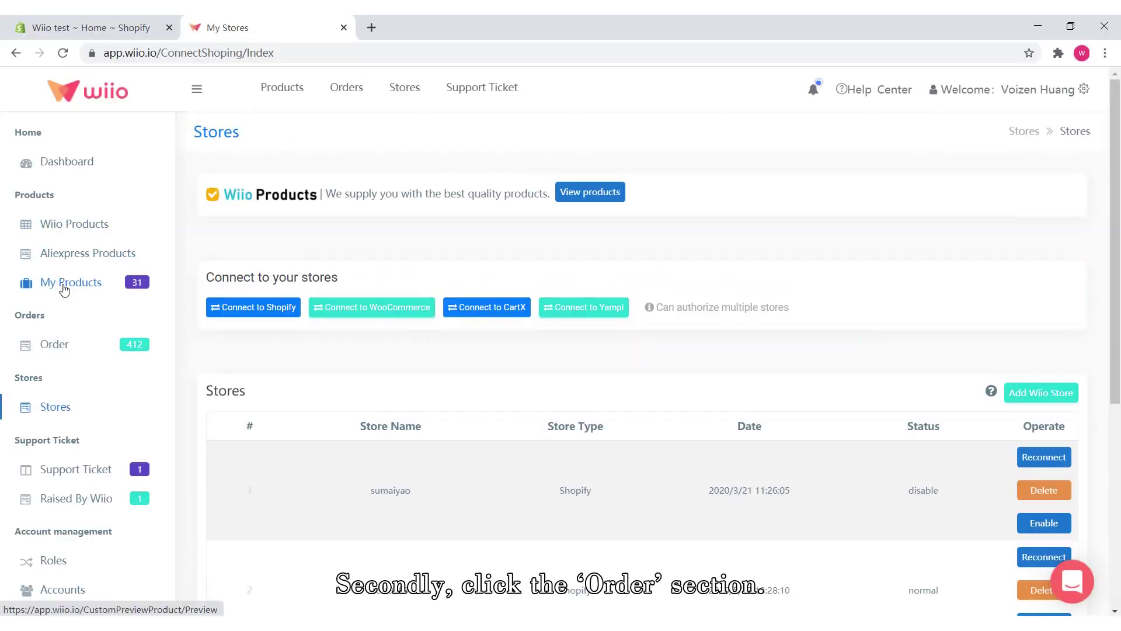
- Run Sync Order from the Orders page to pull in the wiio-test orders
click(54, 348)
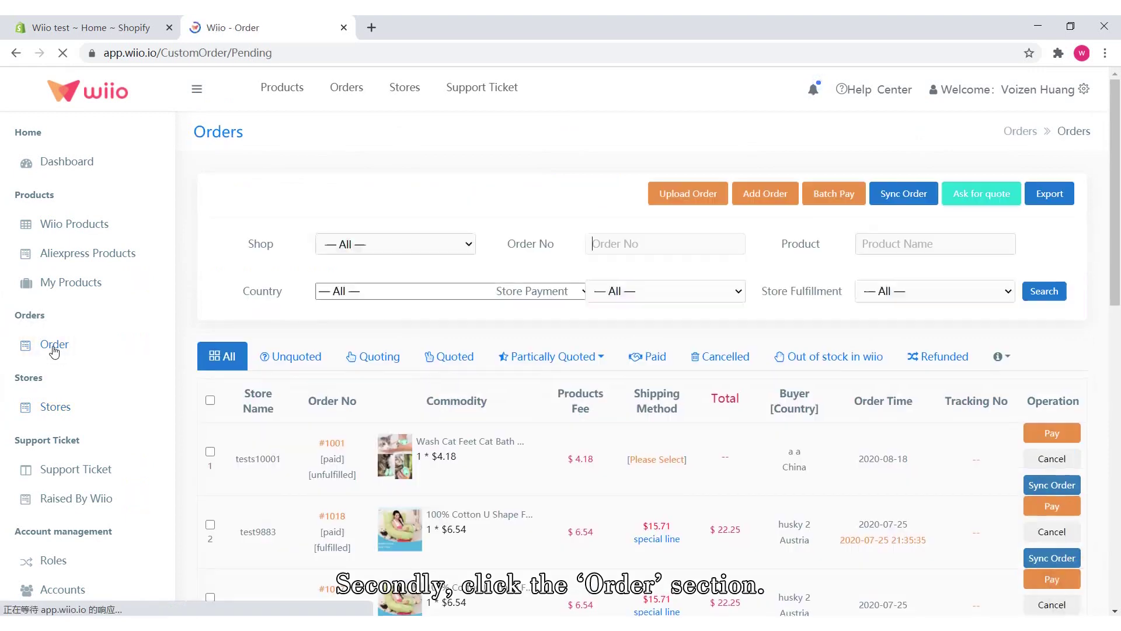
click(898, 197)
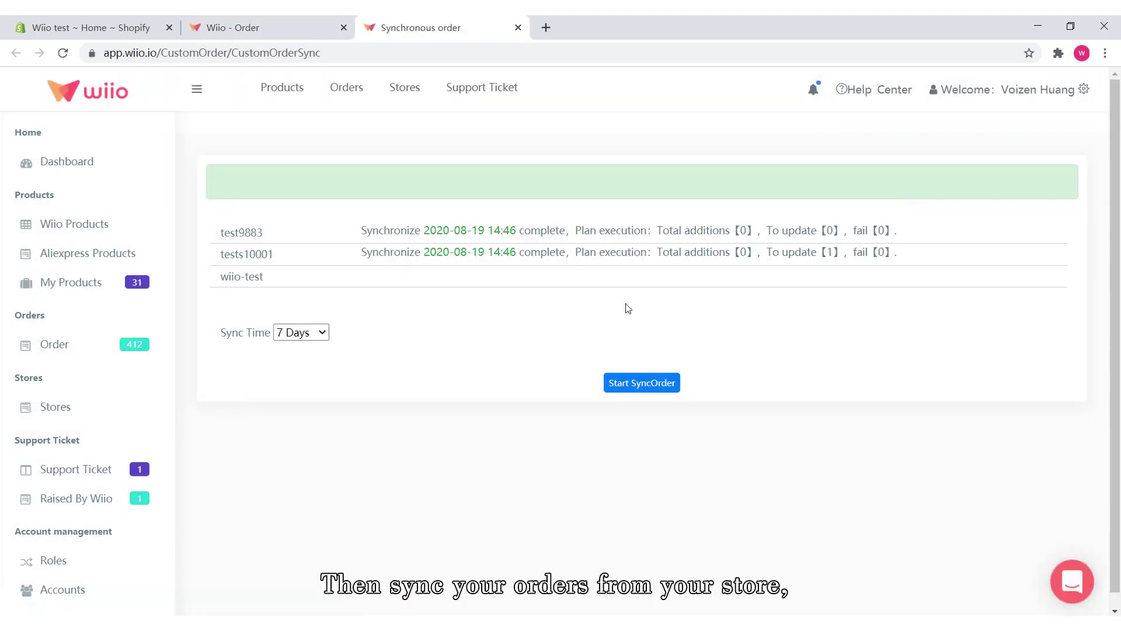
click(640, 383)
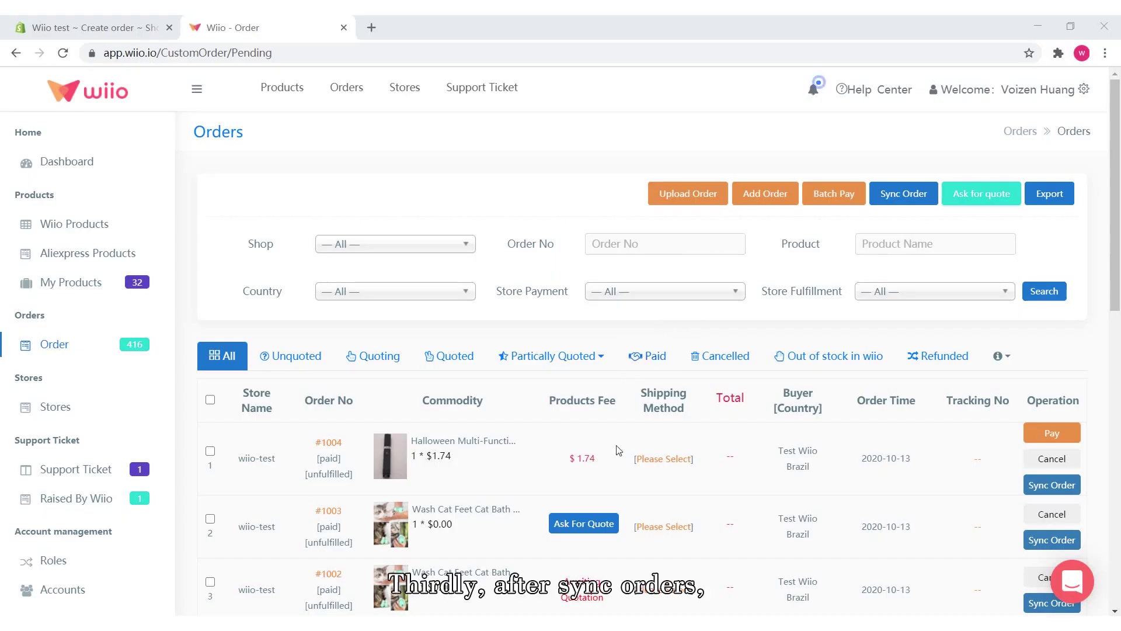
- Ask for a quote on #1003 and give #1004 BR Standard Post shipping ($10.47 total)
click(583, 524)
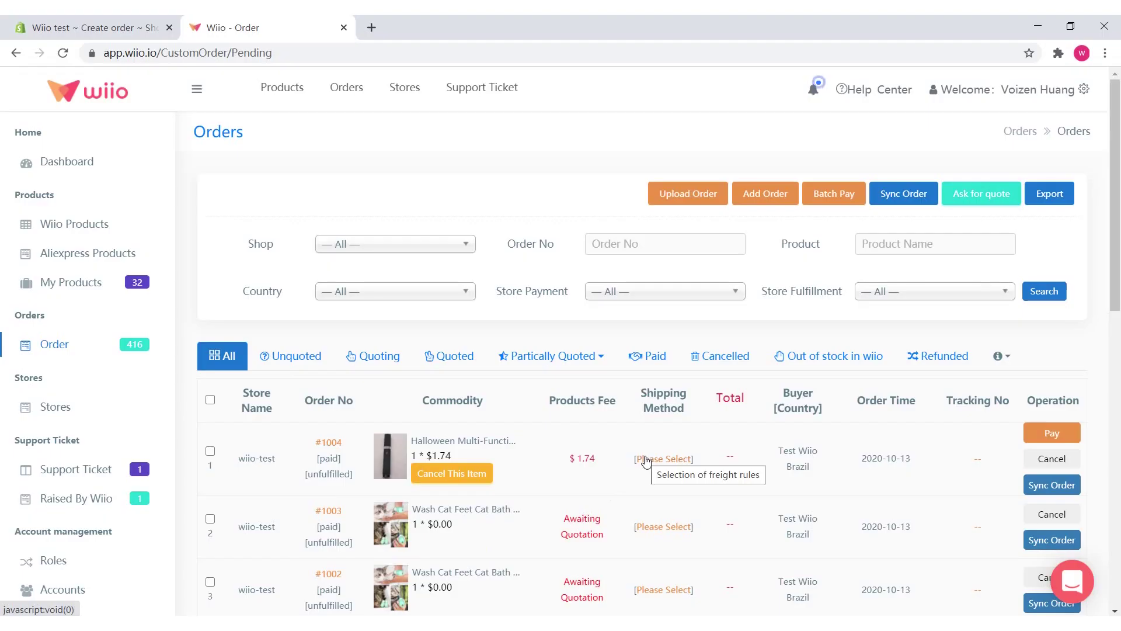
click(645, 459)
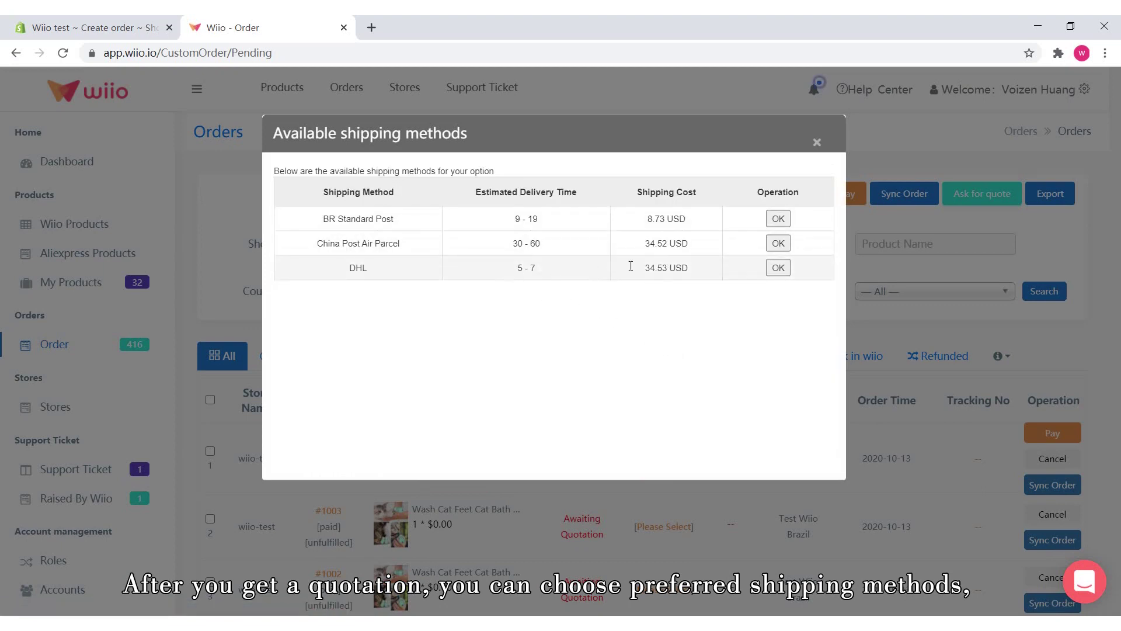
click(780, 219)
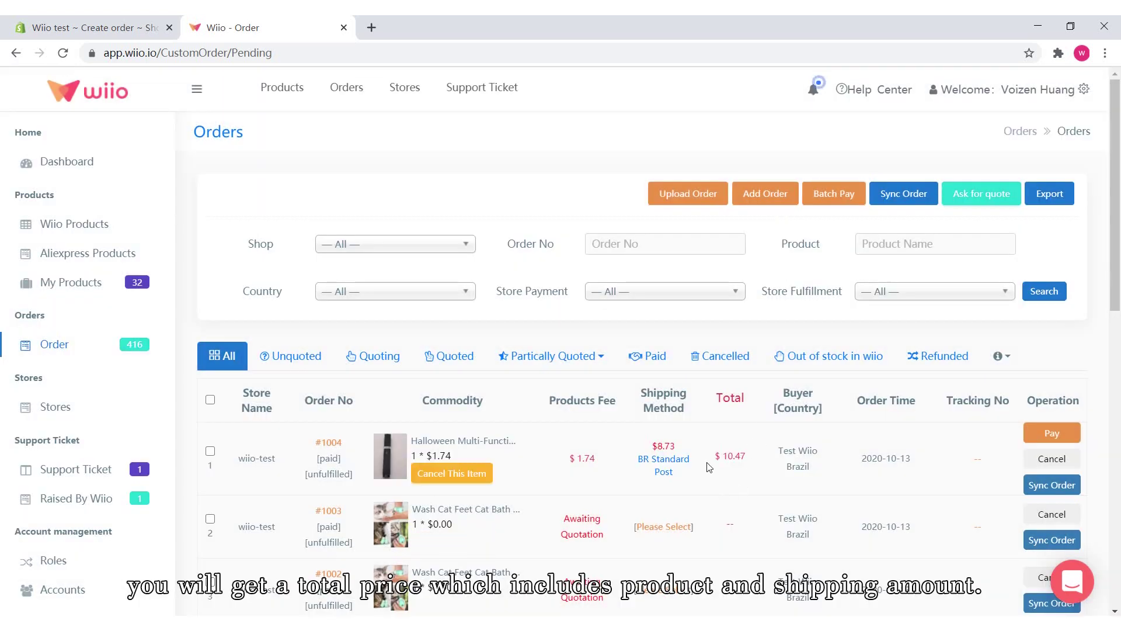
drag(708, 456, 747, 457)
click(751, 461)
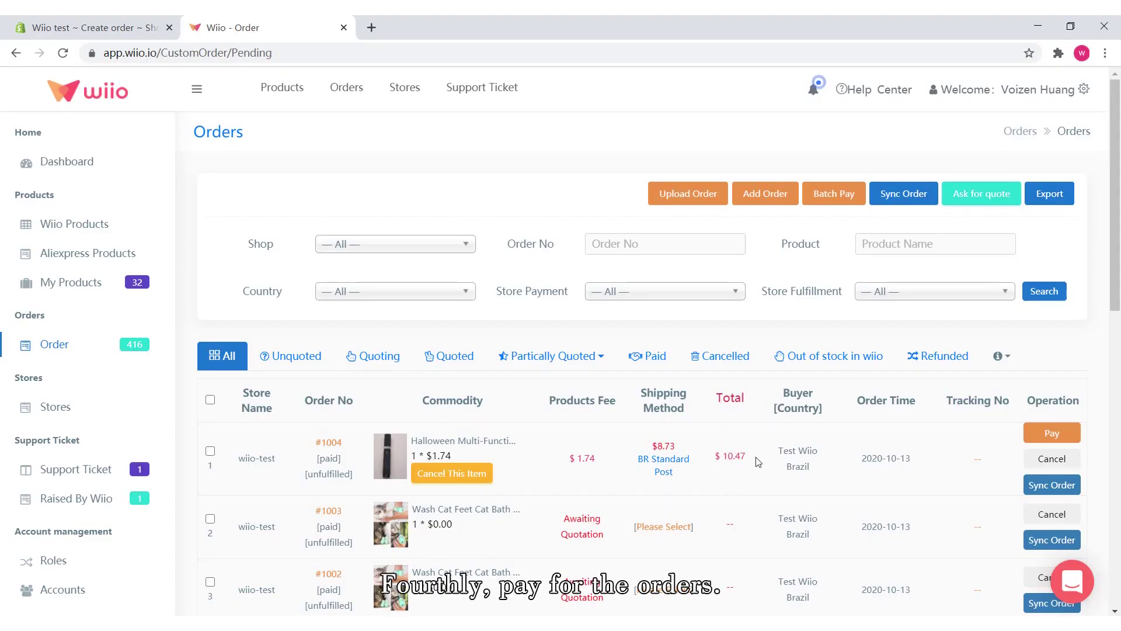
- Pay for order #1004 and confirm the insufficient-balance prompt to reach the Finance page
click(1052, 432)
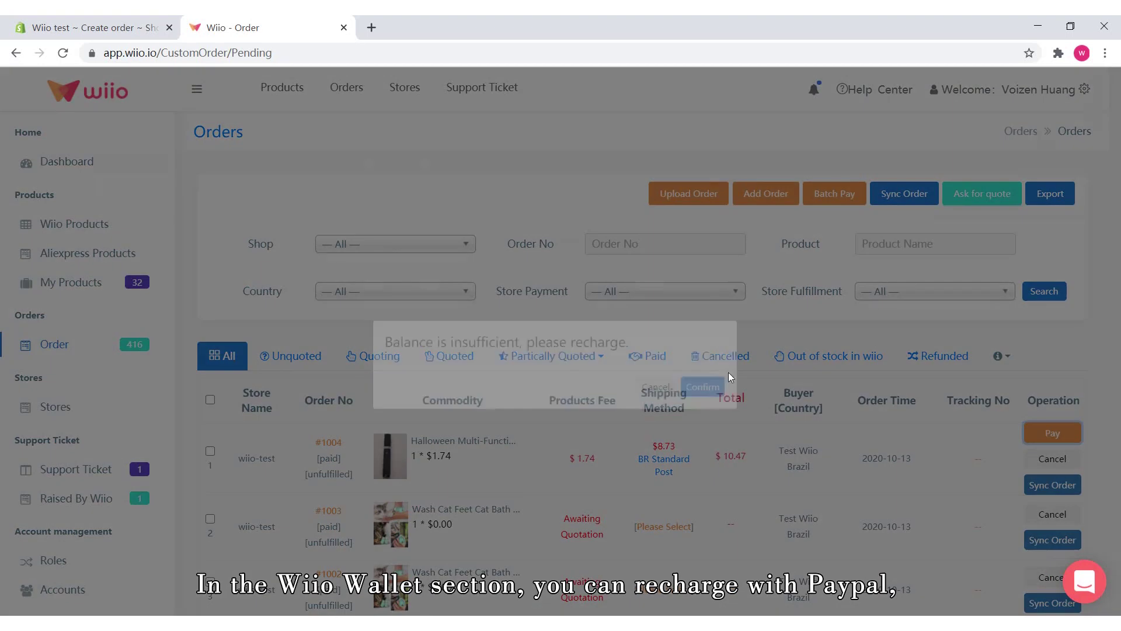
click(707, 384)
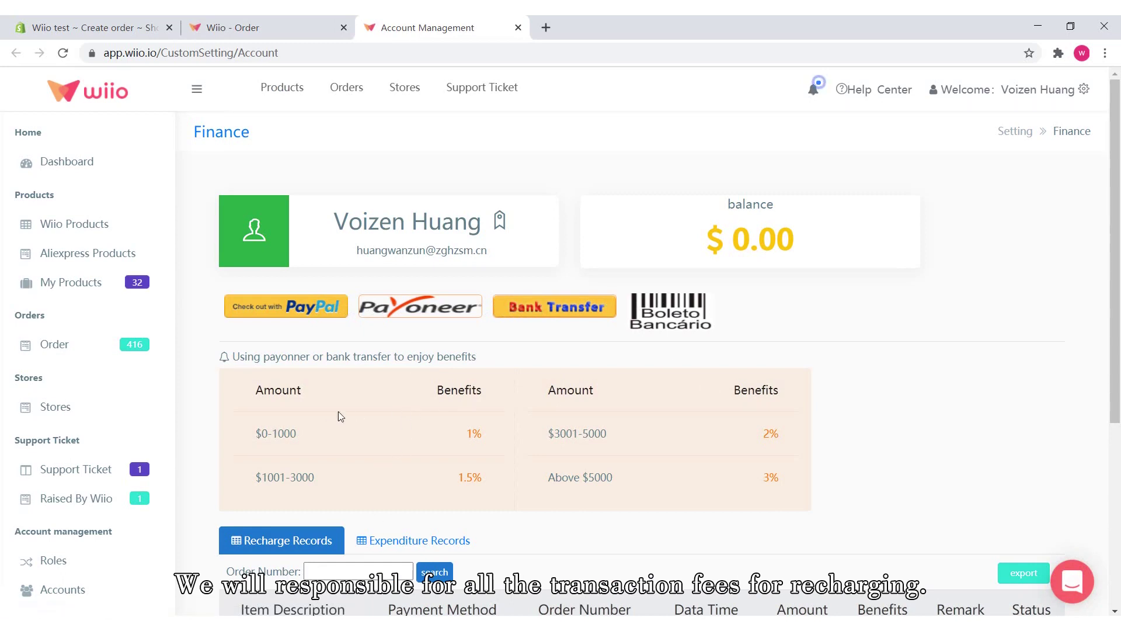
- Open the Payoneer wallet recharge page to review the $8000 option and $240 bonus
click(415, 321)
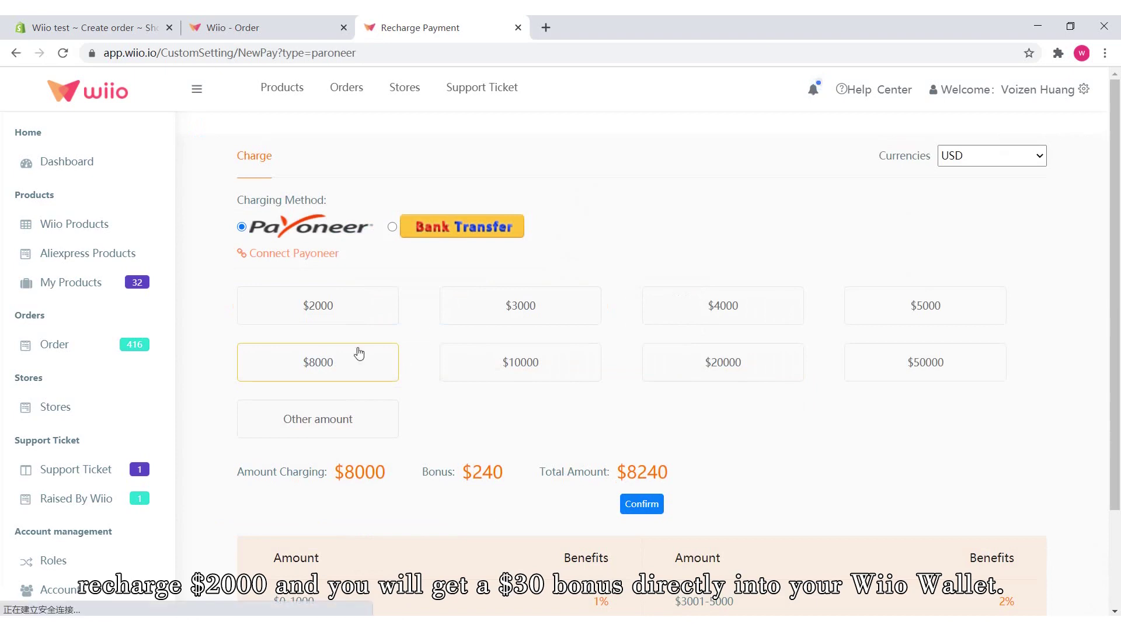
scroll(484, 421, down, 1)
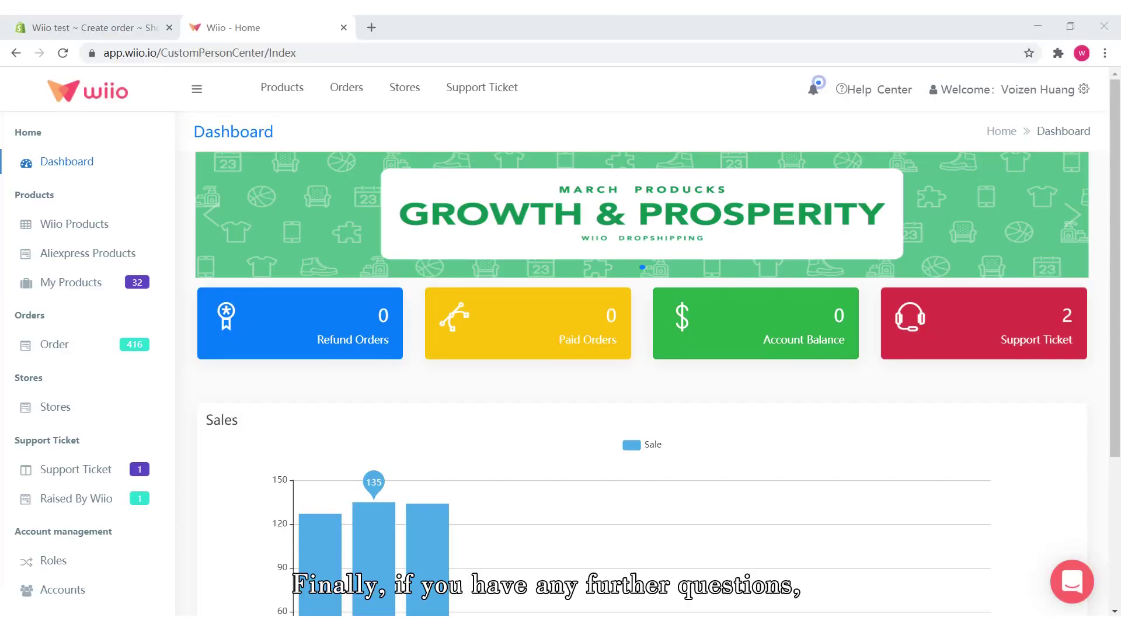
- Open the Intercom support chat, then go to the Support Ticket page
click(1073, 582)
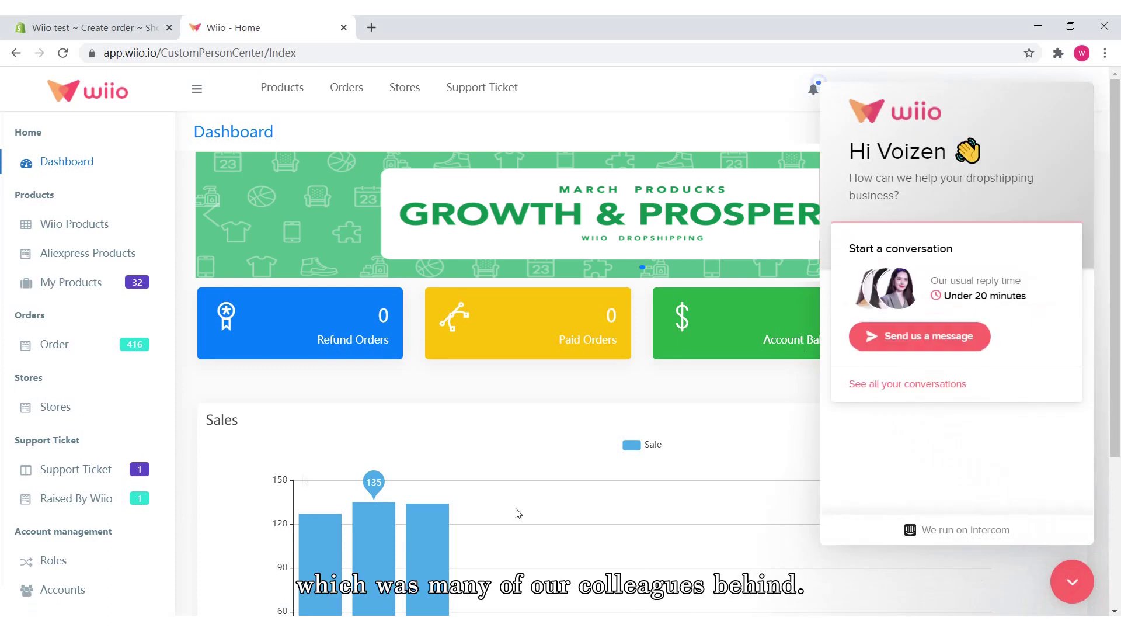
click(67, 469)
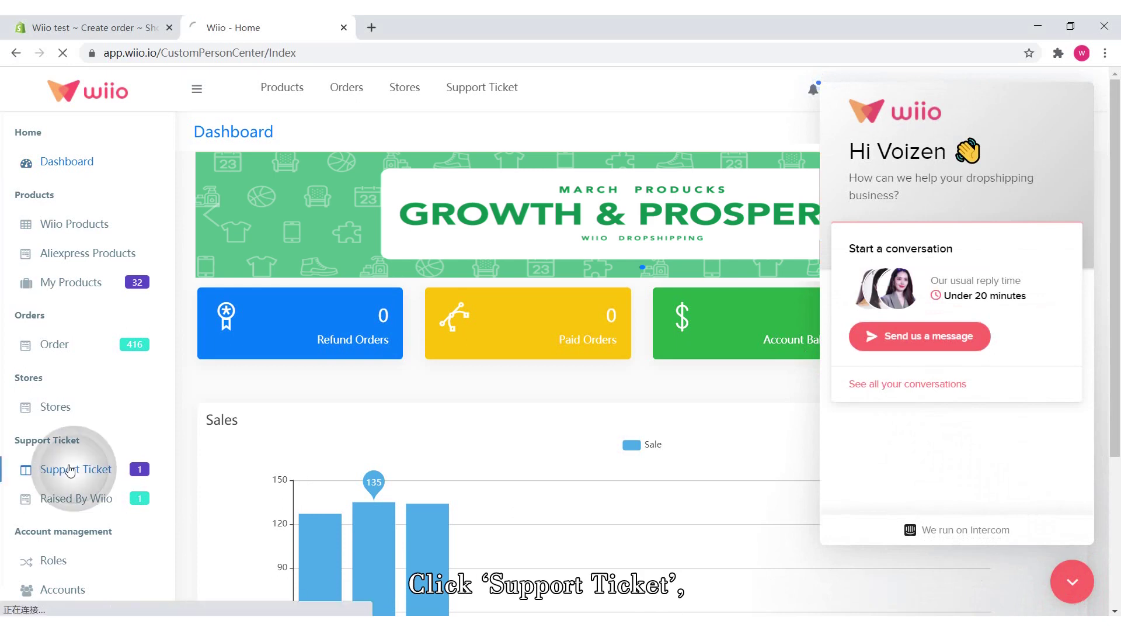